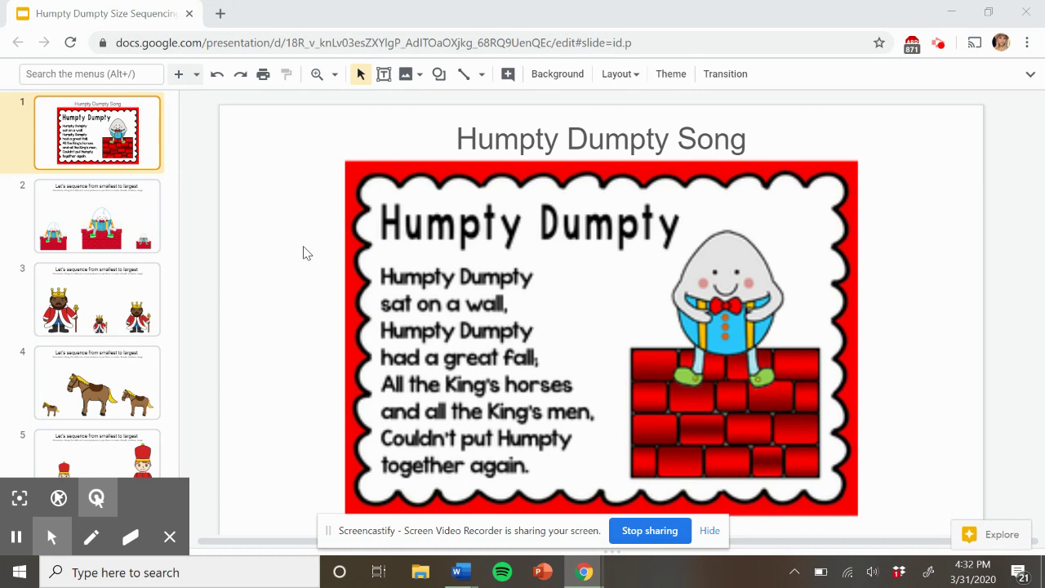
Step: Open slide 2, the slide for sequencing the Humpty Dumpty pictures from smallest to largest
{"action": "left_click", "coordinate": [133, 226]}
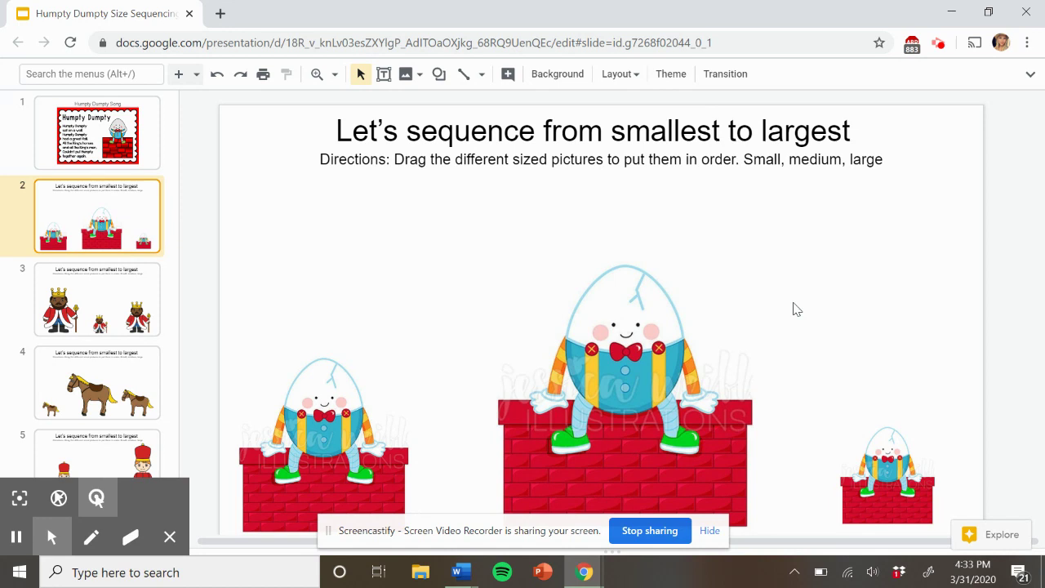
Step: Arrange the three Humpty Dumpty pictures small, medium, large from left to right
{"action": "left_click_drag", "start_coordinate": [886, 473], "coordinate": [307, 274]}
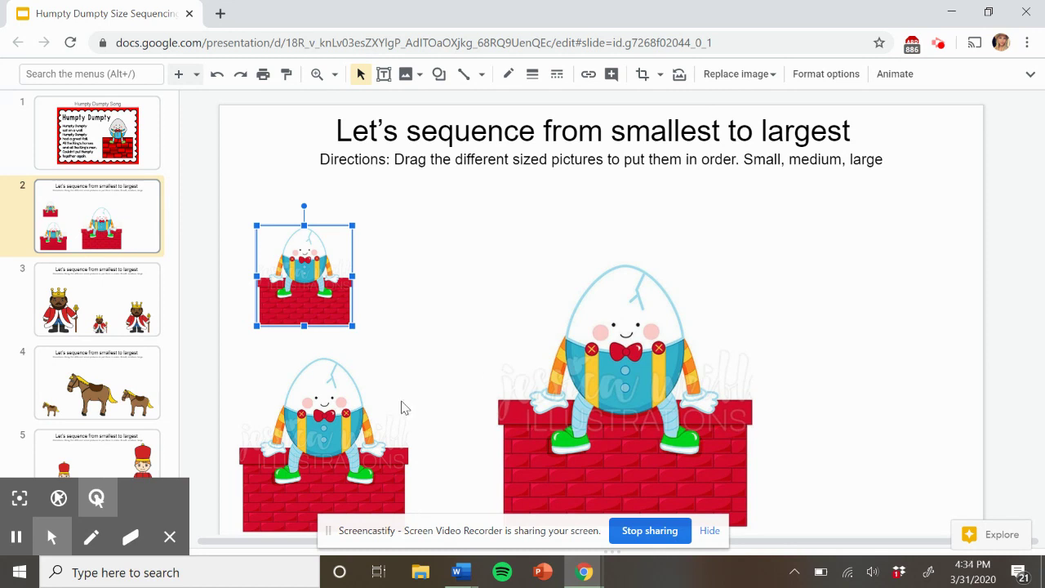
{"action": "left_click_drag", "start_coordinate": [343, 423], "coordinate": [463, 281]}
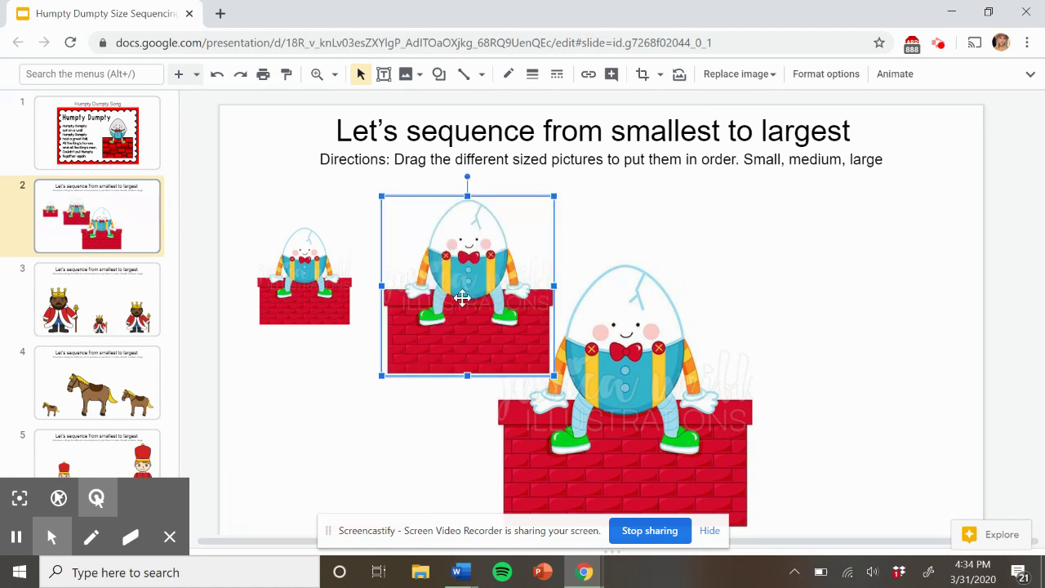
{"action": "left_click", "coordinate": [434, 478]}
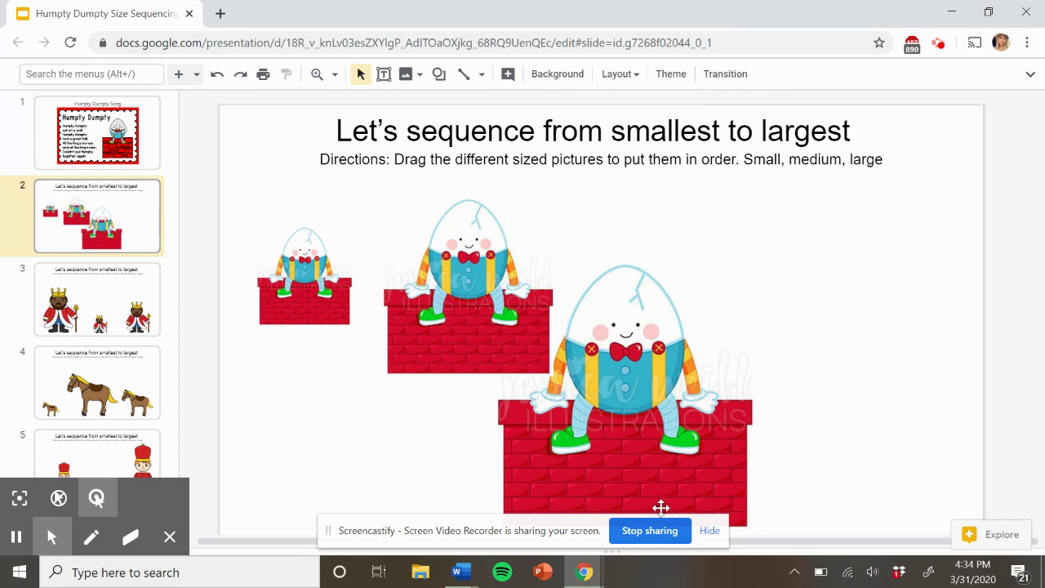
{"action": "left_click_drag", "start_coordinate": [640, 440], "coordinate": [793, 387]}
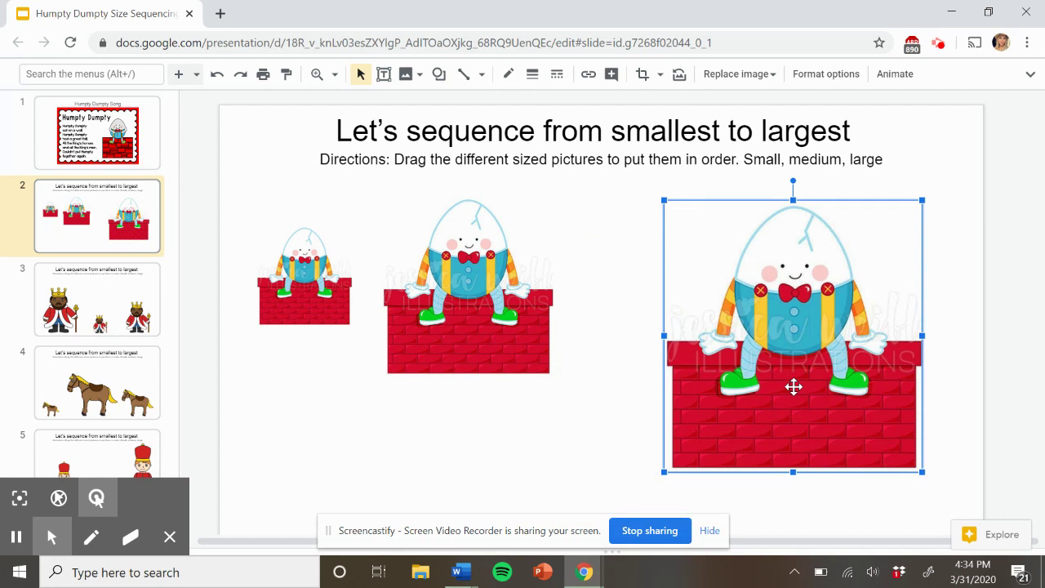
{"action": "left_click_drag", "start_coordinate": [482, 330], "coordinate": [522, 335]}
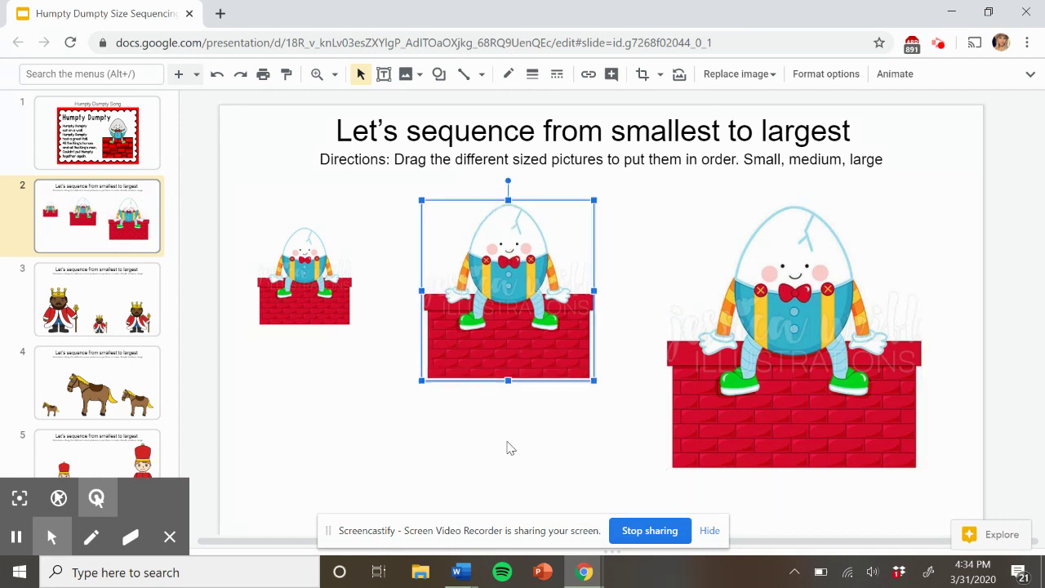
{"action": "left_click", "coordinate": [506, 458]}
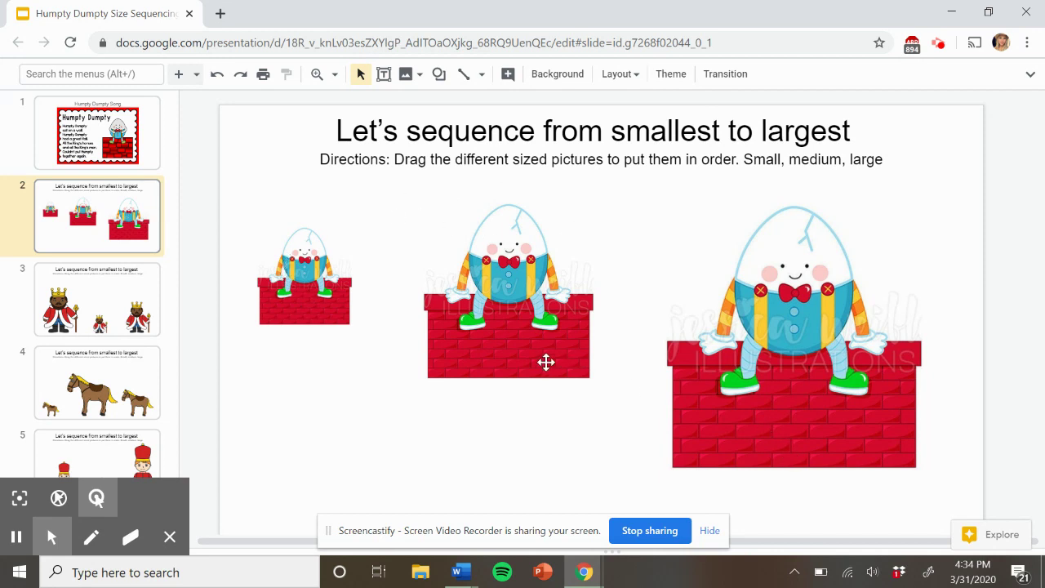
Step: Go to slide 3, the kings sequencing slide
{"action": "left_click", "coordinate": [121, 288]}
{"action": "key", "text": "Down"}
{"action": "key", "text": "Up"}
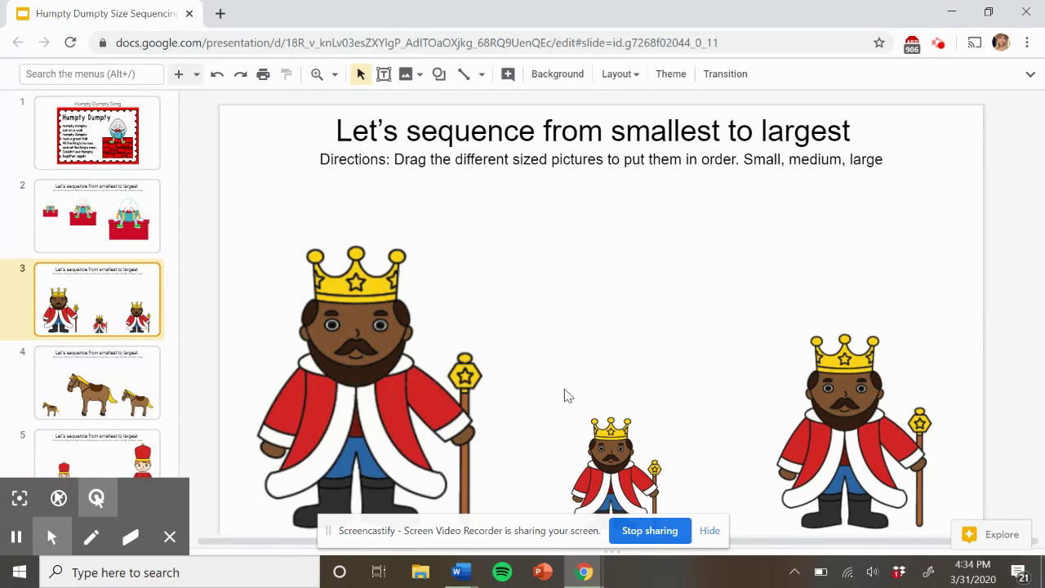
Step: Move the small, medium and large kings into left-to-right order across the top
{"action": "left_click", "coordinate": [621, 444]}
{"action": "left_click_drag", "start_coordinate": [622, 444], "coordinate": [474, 229]}
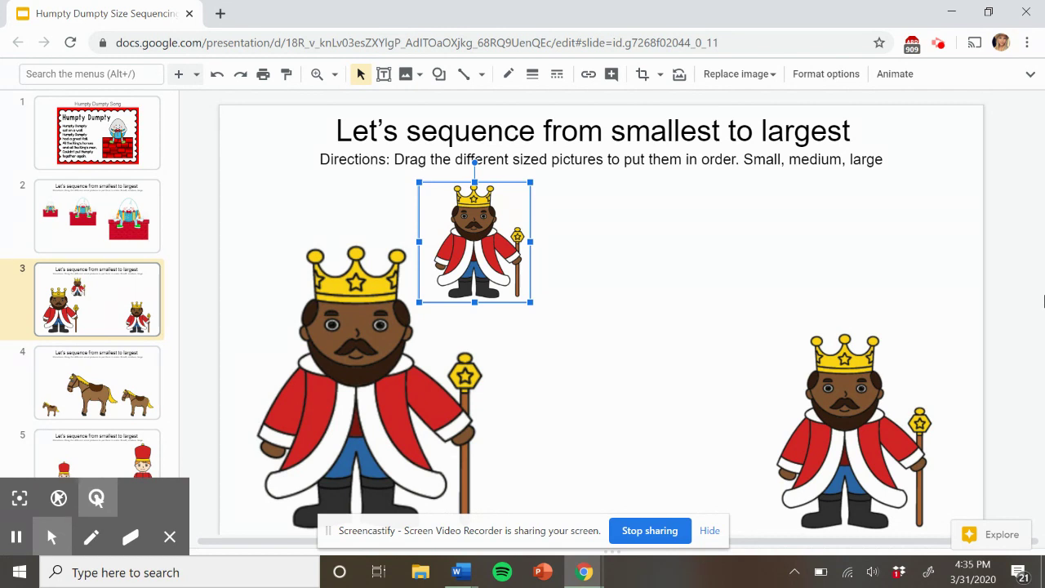
{"action": "left_click", "coordinate": [840, 385]}
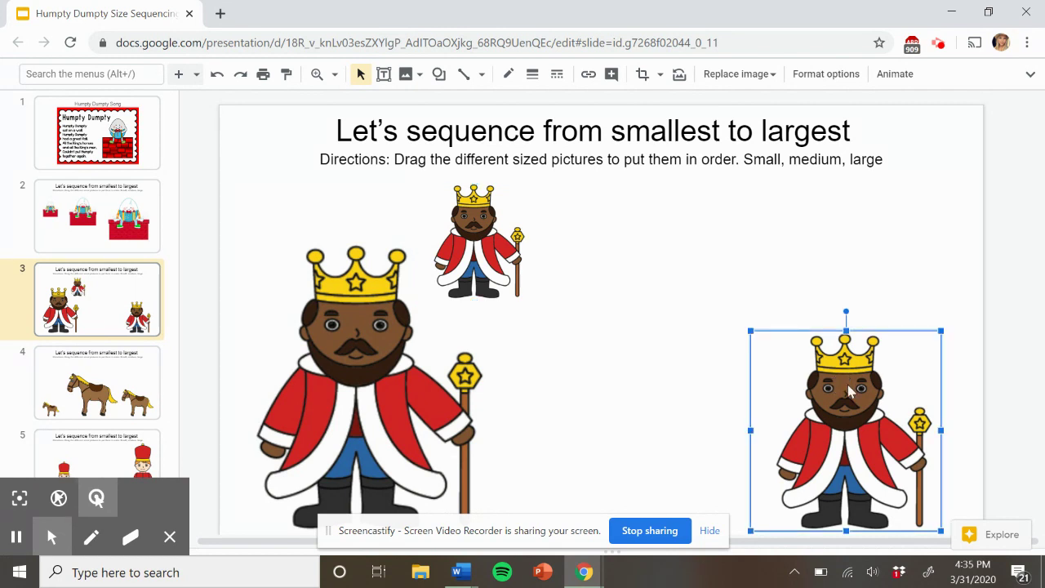
{"action": "left_click_drag", "start_coordinate": [850, 390], "coordinate": [653, 237]}
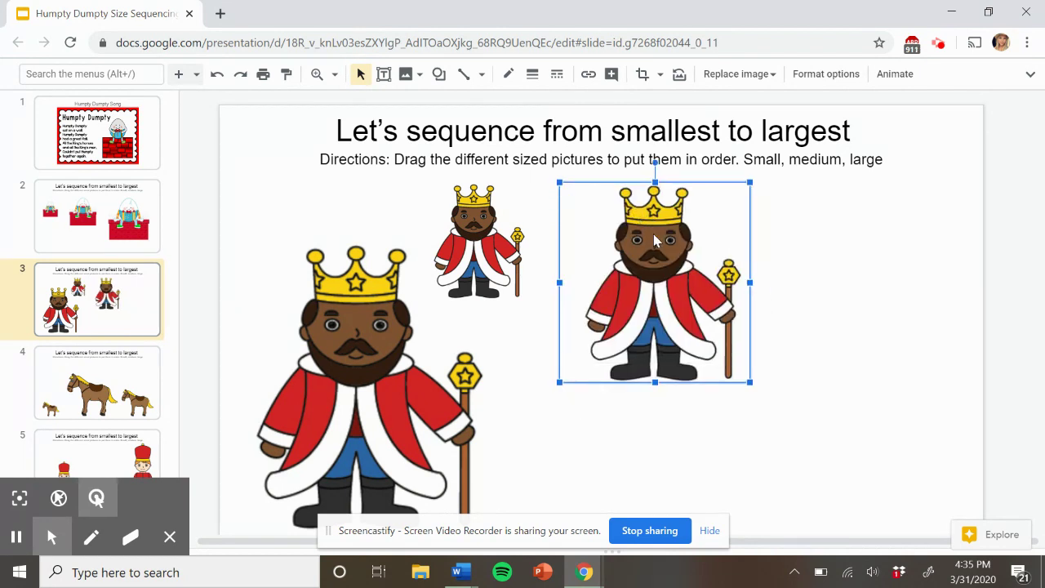
{"action": "left_click", "coordinate": [993, 230]}
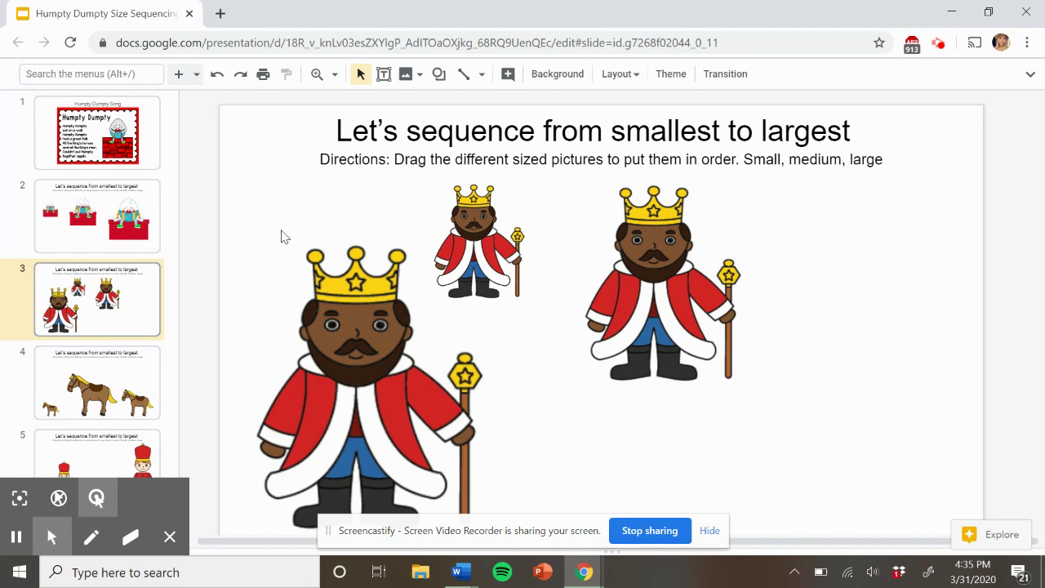
{"action": "left_click", "coordinate": [357, 320]}
{"action": "left_click_drag", "start_coordinate": [361, 323], "coordinate": [884, 283]}
Step: Fine-tune the kings' spacing, then move on to slide 4 with the horses
{"action": "left_click_drag", "start_coordinate": [473, 239], "coordinate": [399, 240]}
{"action": "left_click_drag", "start_coordinate": [621, 268], "coordinate": [590, 278]}
{"action": "left_click_drag", "start_coordinate": [858, 303], "coordinate": [838, 304]}
{"action": "left_click_drag", "start_coordinate": [663, 303], "coordinate": [648, 308]}
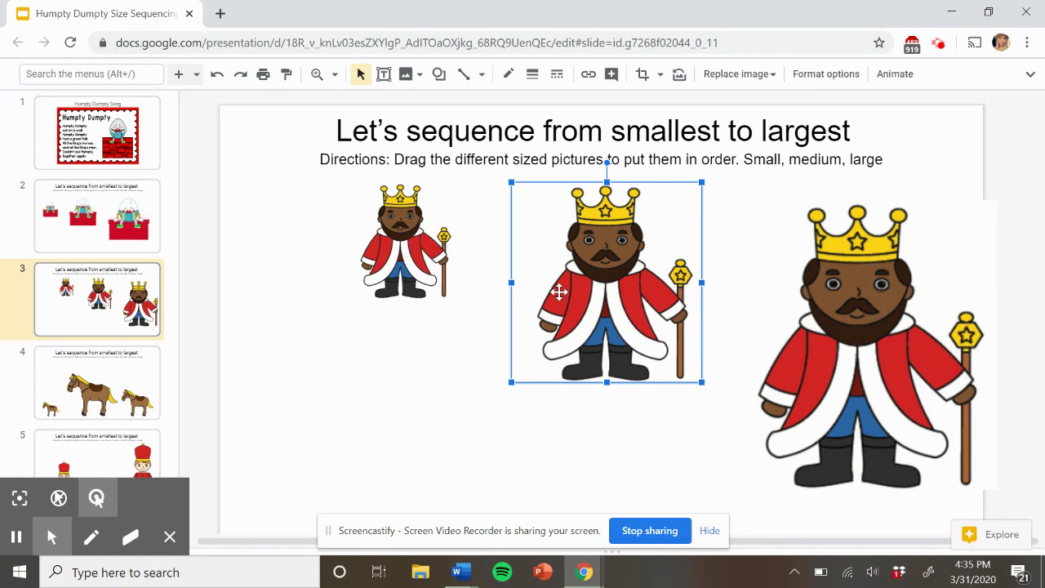
{"action": "left_click", "coordinate": [652, 422]}
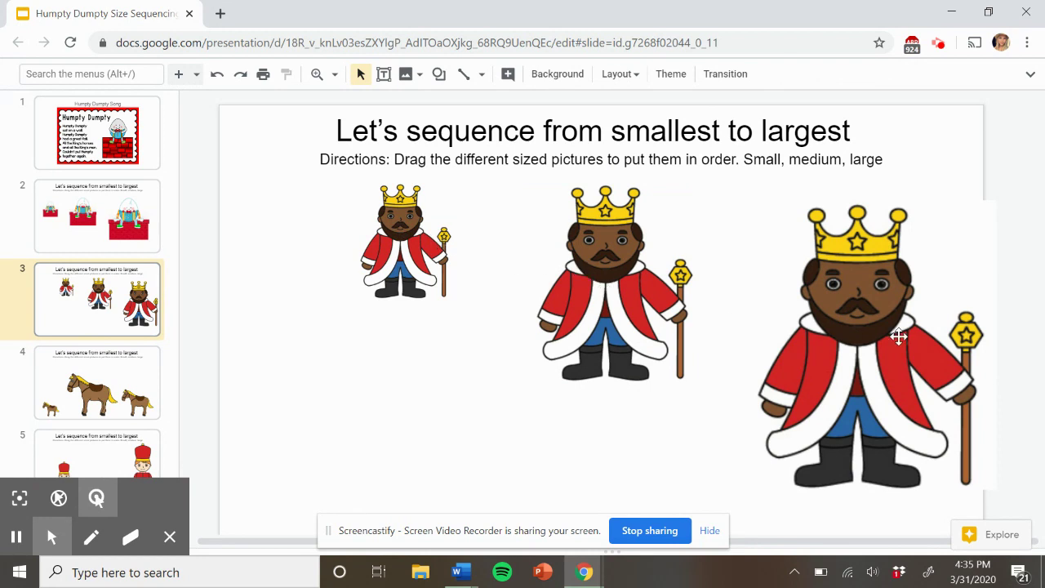
{"action": "left_click", "coordinate": [107, 381]}
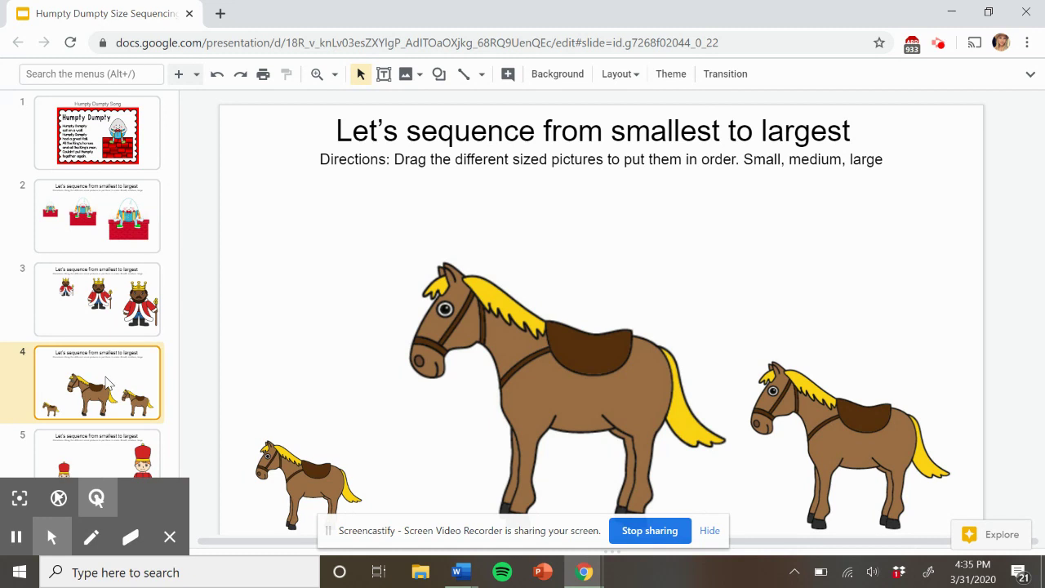
Step: Drag the small, medium and large horses into left-to-right order
{"action": "left_click", "coordinate": [296, 451]}
{"action": "left_click_drag", "start_coordinate": [310, 464], "coordinate": [322, 201]}
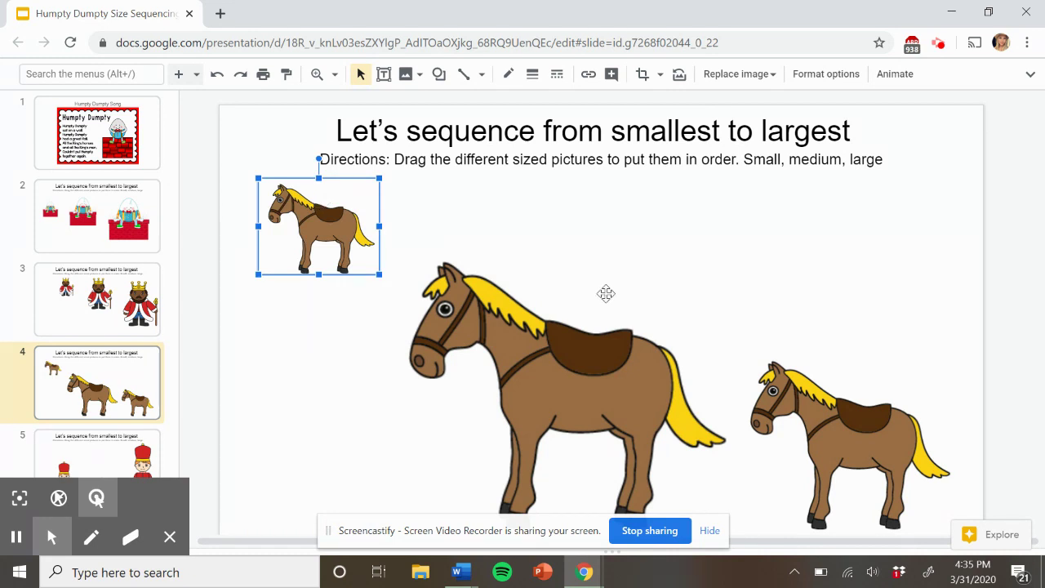
{"action": "left_click", "coordinate": [842, 418]}
{"action": "left_click_drag", "start_coordinate": [841, 417], "coordinate": [511, 236]}
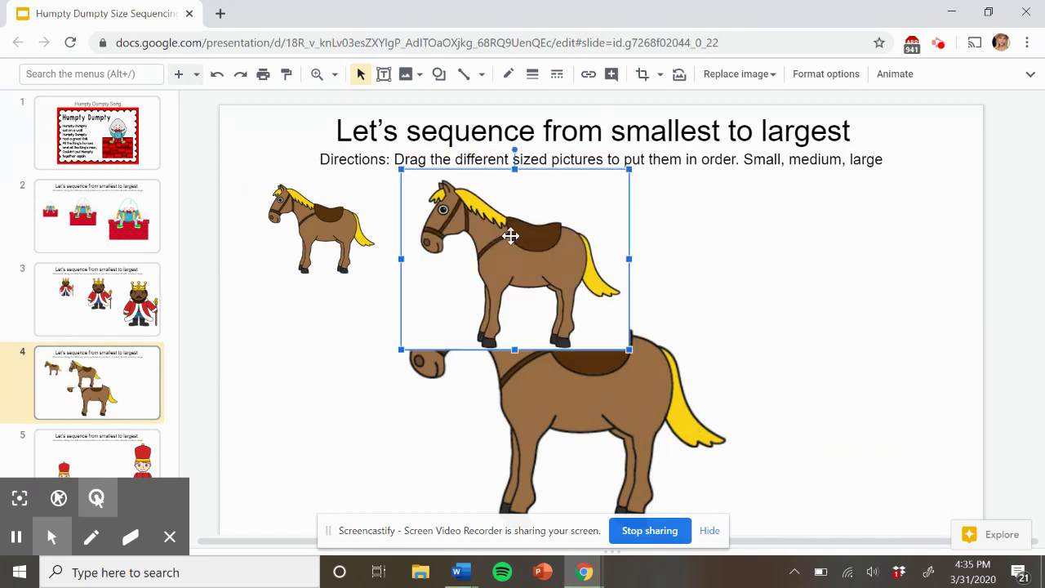
{"action": "left_click_drag", "start_coordinate": [591, 390], "coordinate": [833, 411]}
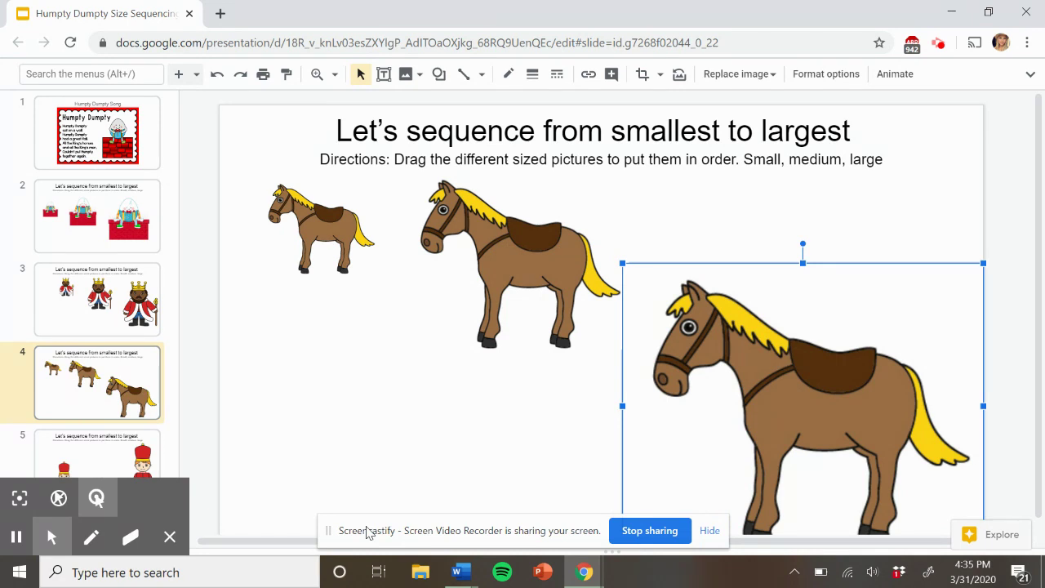
{"action": "left_click", "coordinate": [441, 446]}
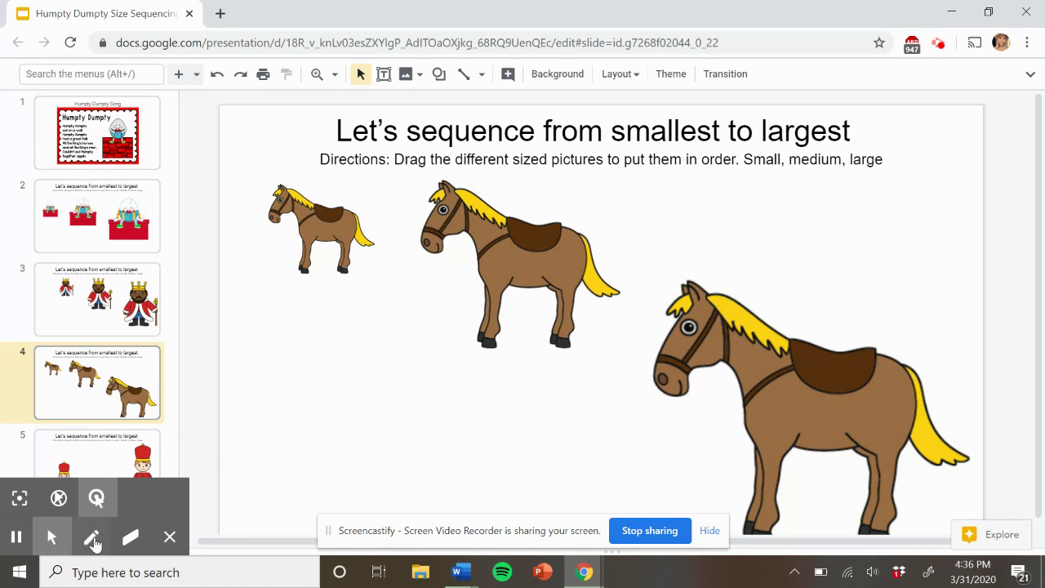
Step: Raise the large horse level with the others, then go to slide 5 with the soldiers
{"action": "left_click_drag", "start_coordinate": [744, 400], "coordinate": [750, 400]}
{"action": "left_click_drag", "start_coordinate": [807, 384], "coordinate": [798, 308]}
{"action": "left_click", "coordinate": [379, 442]}
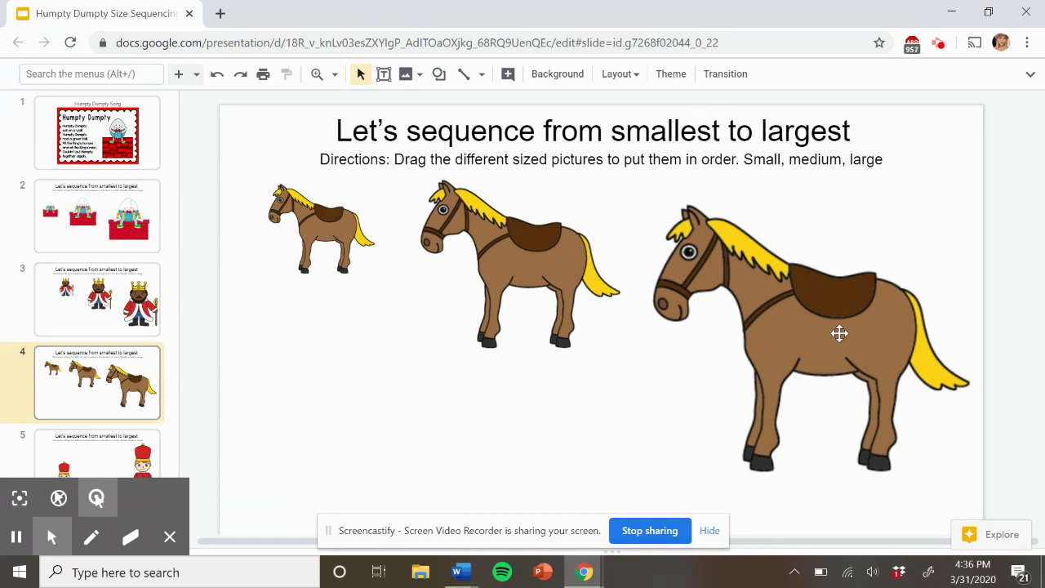
{"action": "left_click", "coordinate": [93, 449]}
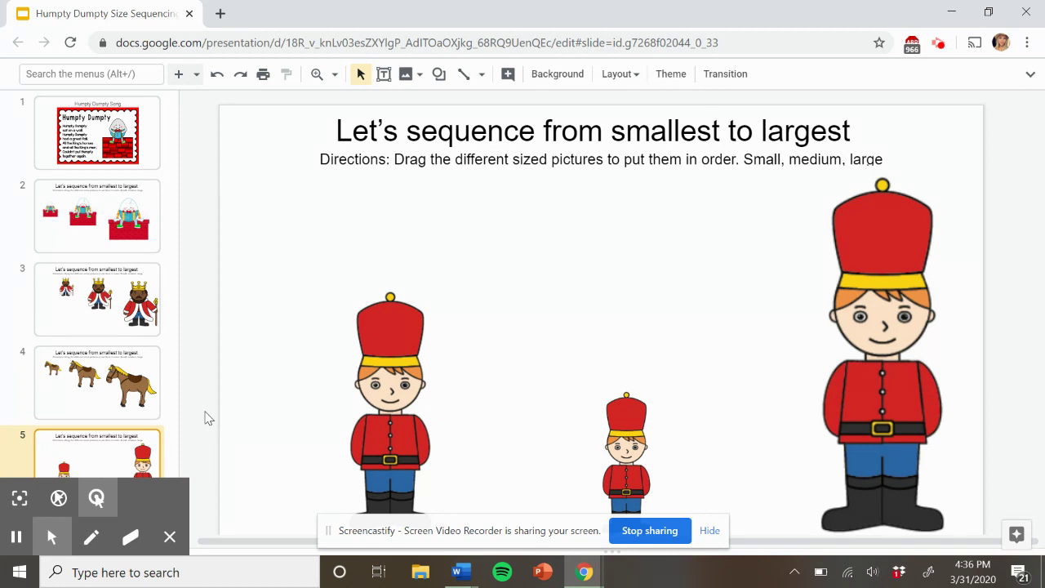
Step: Line up the small, medium and large toy soldiers from left to right on slide 5
{"action": "left_click", "coordinate": [620, 414]}
{"action": "left_click_drag", "start_coordinate": [629, 422], "coordinate": [327, 203]}
{"action": "left_click", "coordinate": [285, 395]}
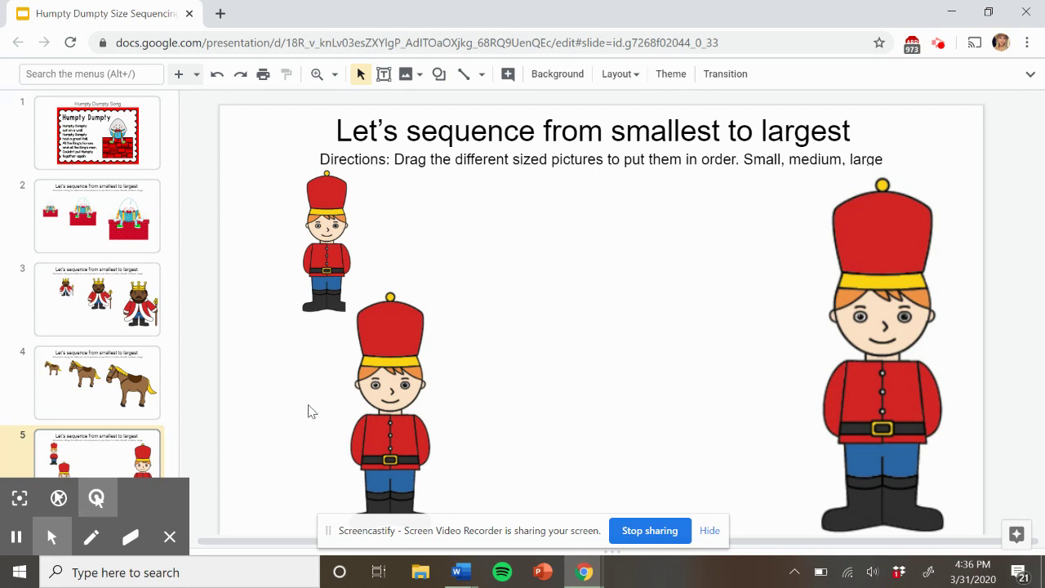
{"action": "left_click", "coordinate": [375, 408]}
{"action": "left_click_drag", "start_coordinate": [400, 413], "coordinate": [482, 303]}
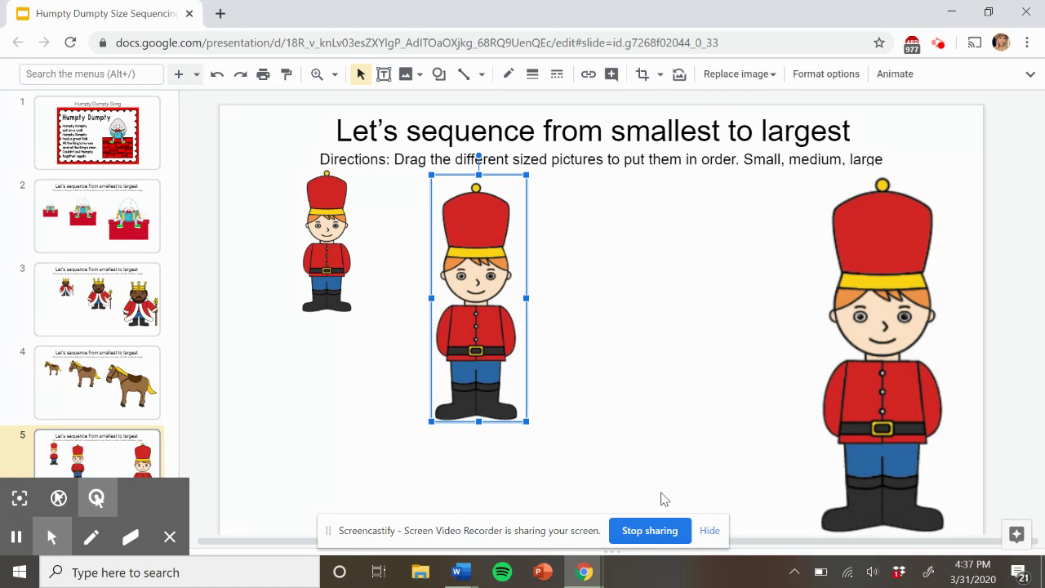
{"action": "left_click", "coordinate": [837, 380]}
{"action": "left_click_drag", "start_coordinate": [856, 375], "coordinate": [657, 373]}
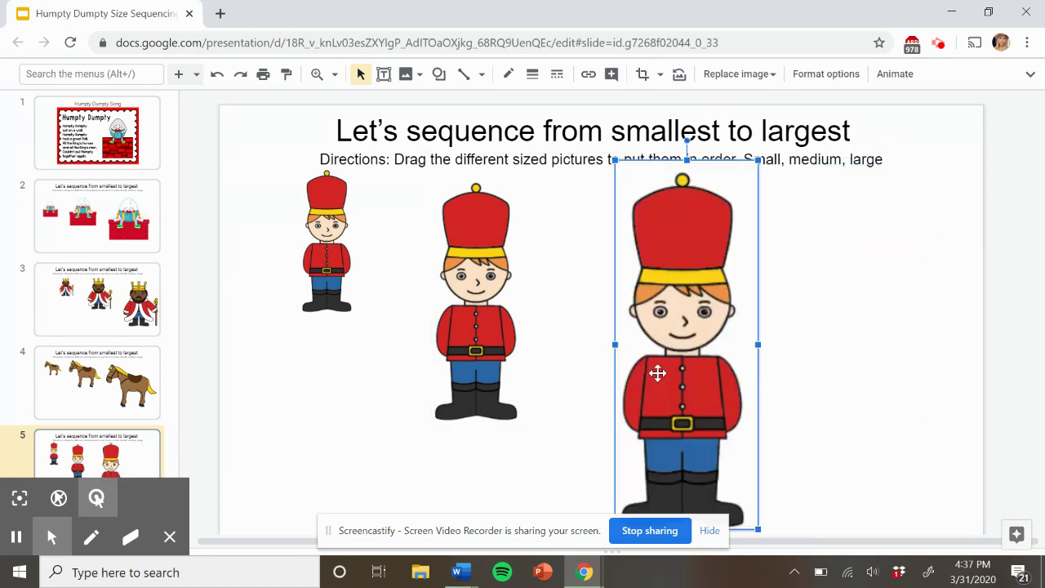
{"action": "left_click", "coordinate": [384, 396]}
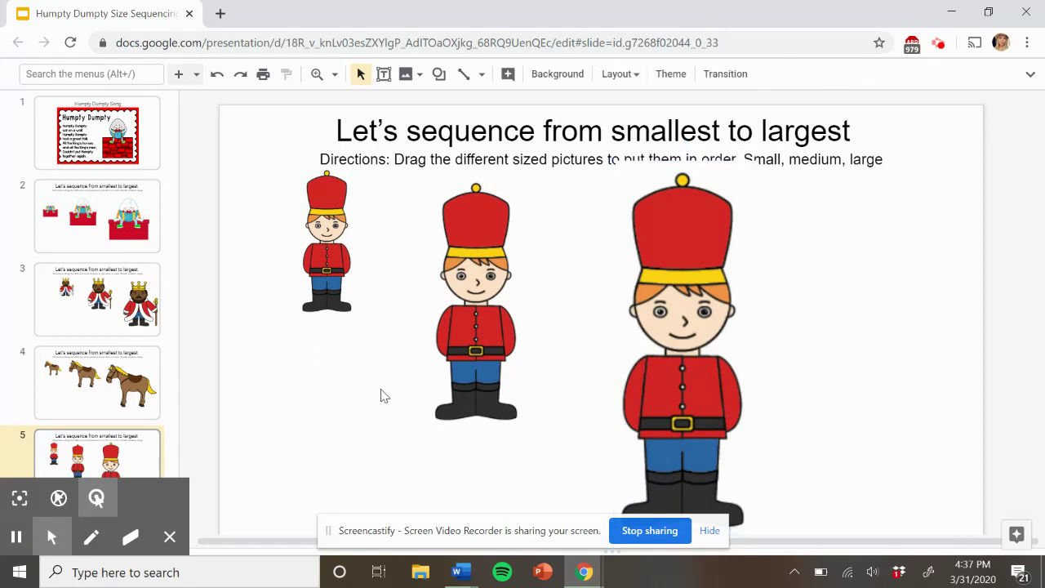